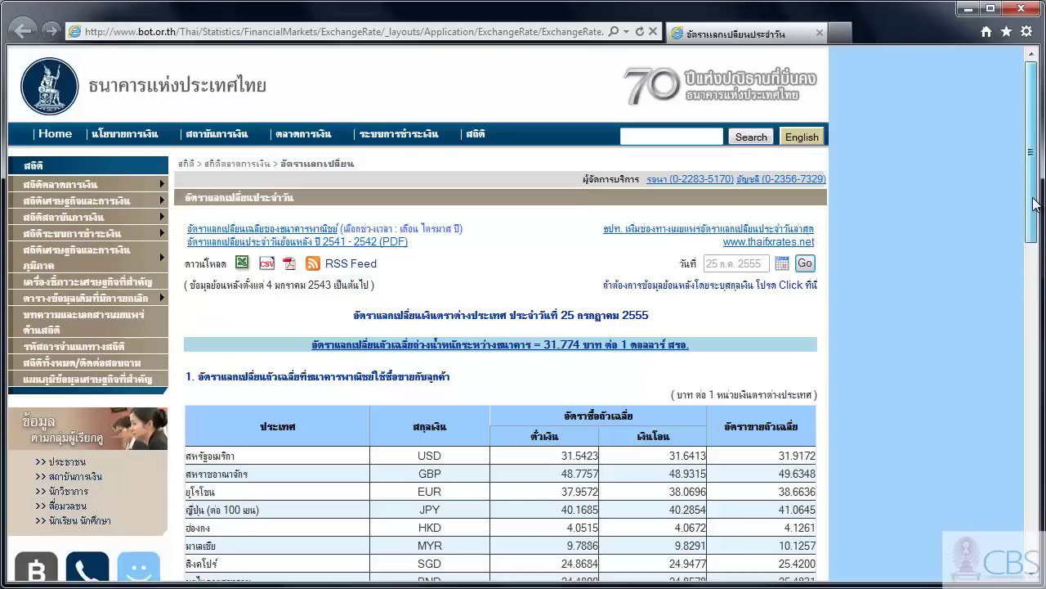
Scroll down the Bank of Thailand page in Internet Explorer to review the daily exchange-rate table
{"action": "left_click_drag", "start_coordinate": [1035, 204], "coordinate": [1034, 279]}
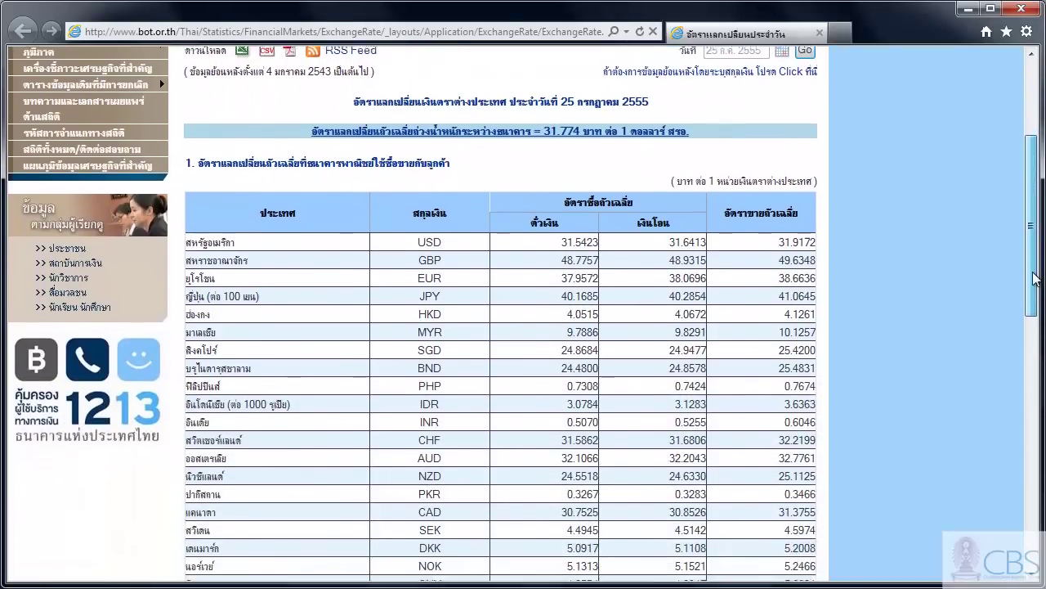
{"action": "left_click_drag", "start_coordinate": [1035, 279], "coordinate": [1035, 291]}
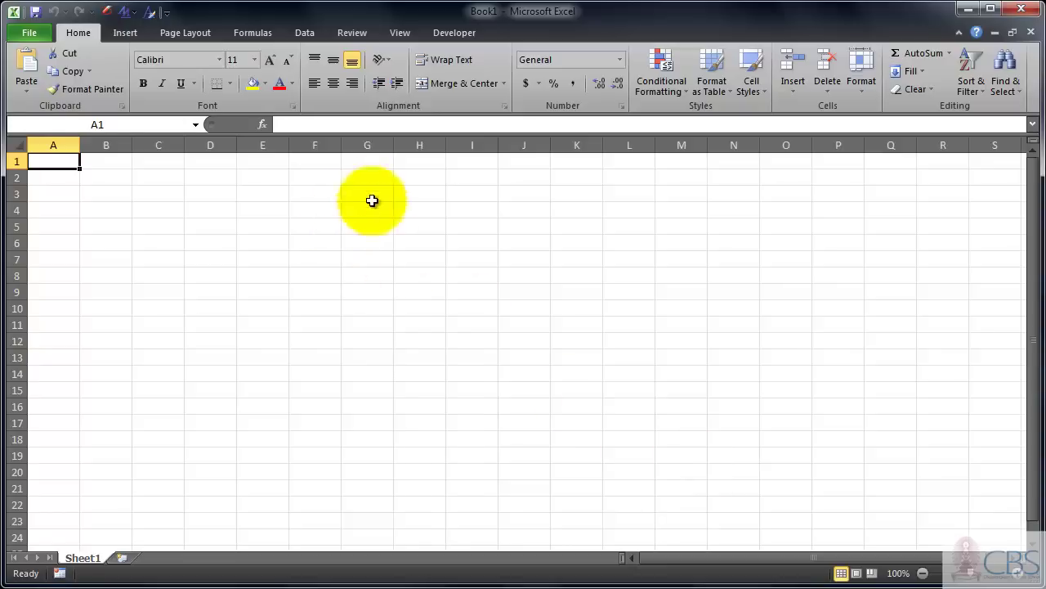
Bring up Excel's Data ribbon with its external-data import commands
{"action": "left_click", "coordinate": [303, 35]}
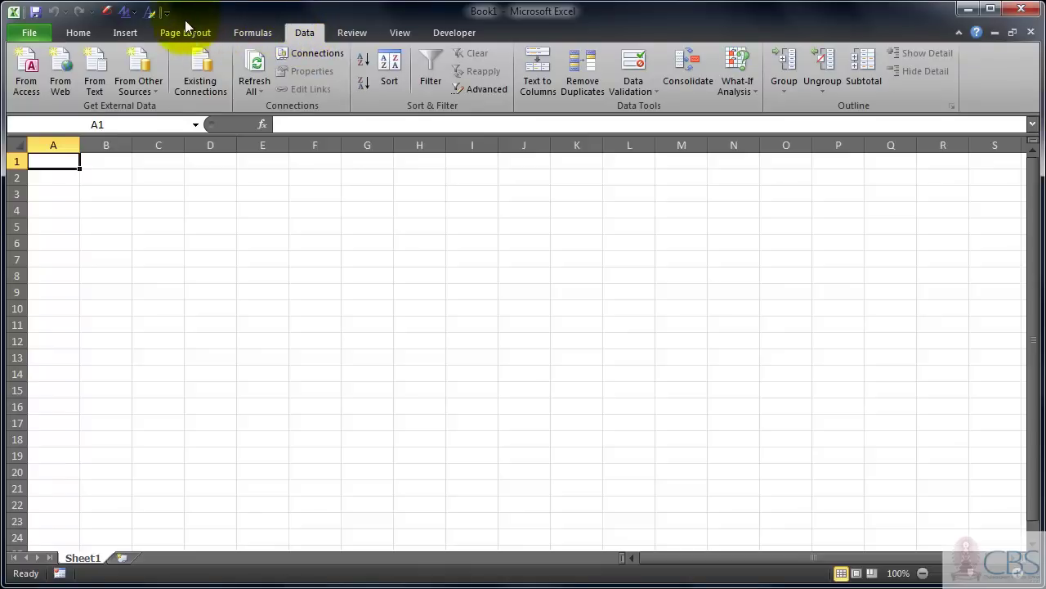
Start a From Web query and paste in the Bank of Thailand ExchangeRate.aspx address
{"action": "left_click", "coordinate": [66, 82]}
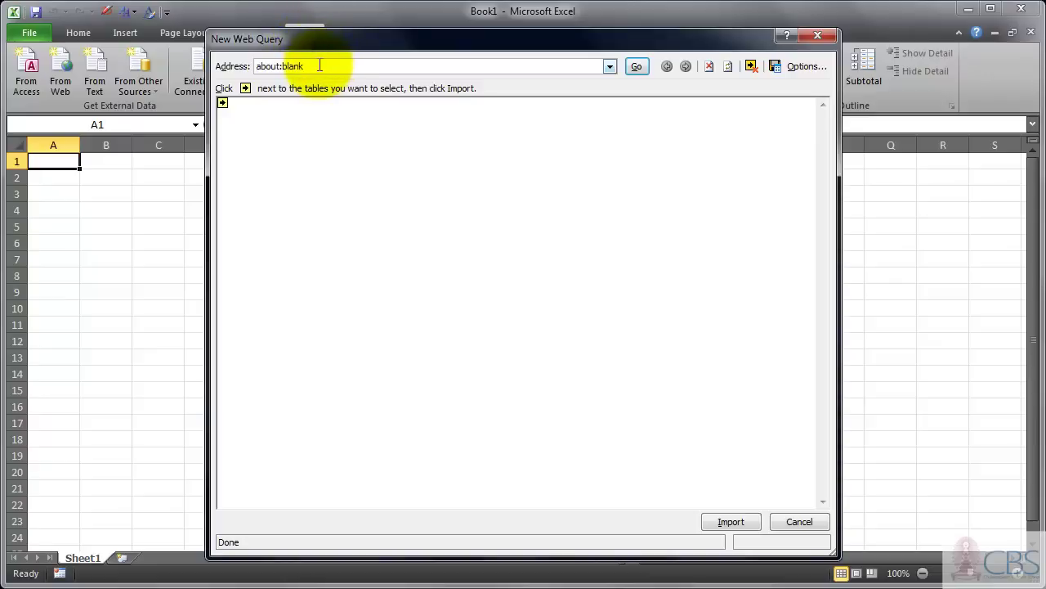
{"action": "key", "text": "ctrl+v"}
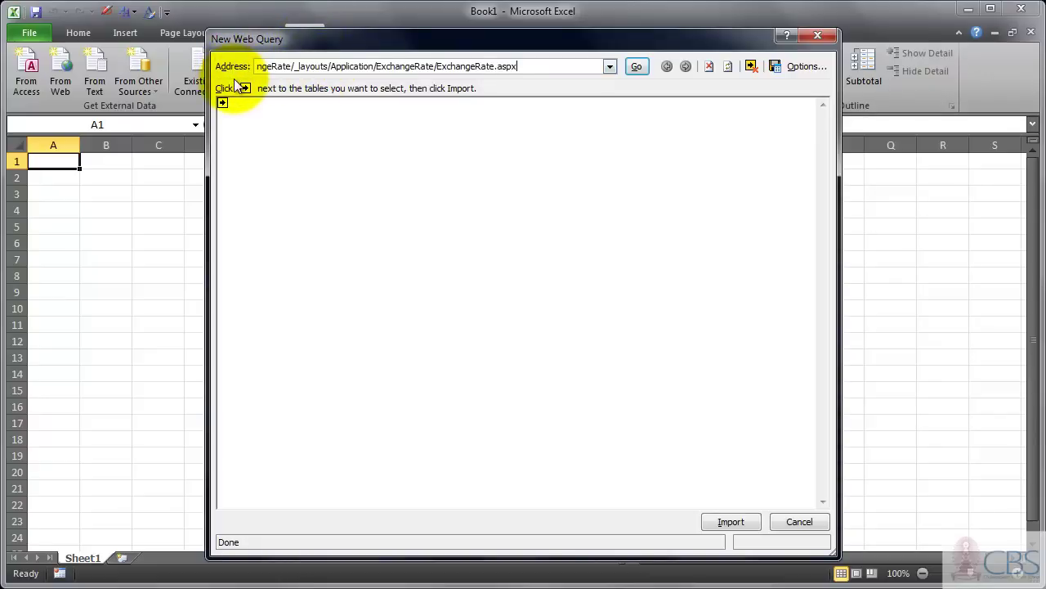
Load the ExchangeRate.aspx page in the query window and scroll to the rate table from USD
{"action": "left_click", "coordinate": [635, 69]}
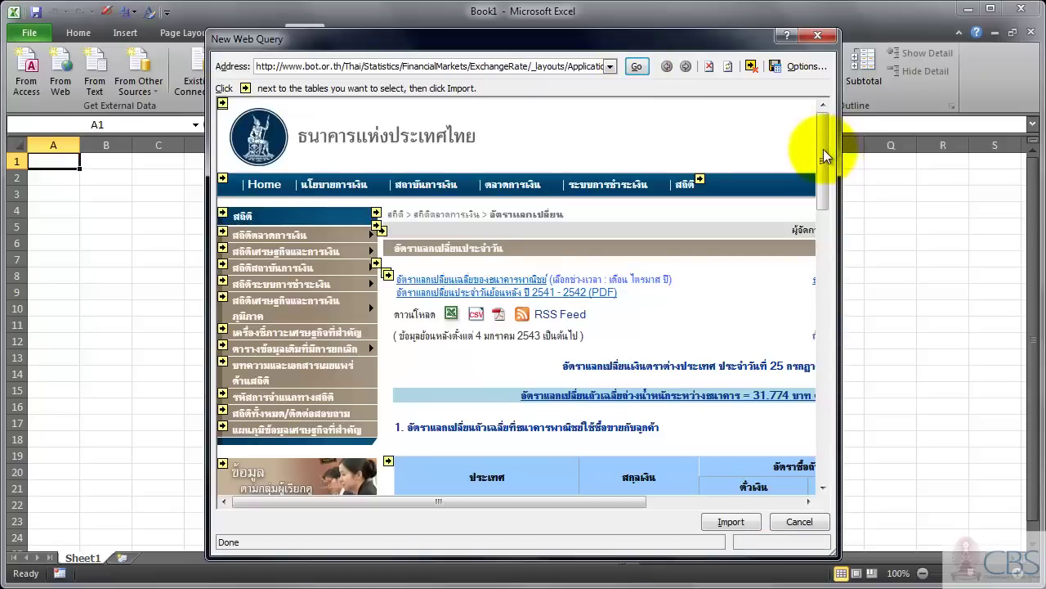
{"action": "mouse_move", "coordinate": [824, 149]}
{"action": "left_mouse_down"}
{"action": "mouse_move", "coordinate": [824, 180]}
{"action": "mouse_move", "coordinate": [817, 142]}
{"action": "left_mouse_up"}
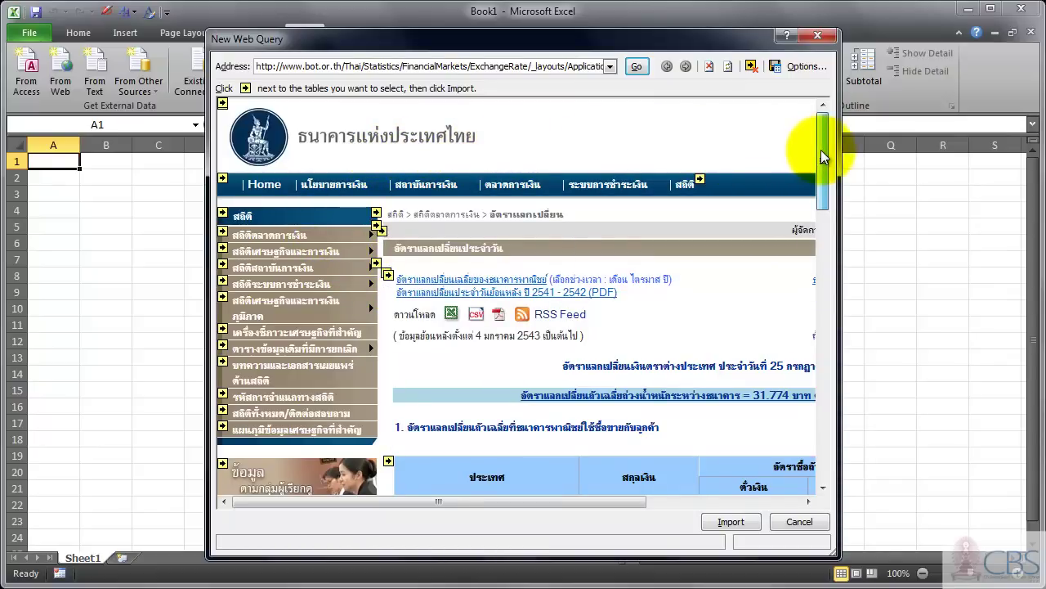
{"action": "left_click_drag", "start_coordinate": [823, 157], "coordinate": [818, 232]}
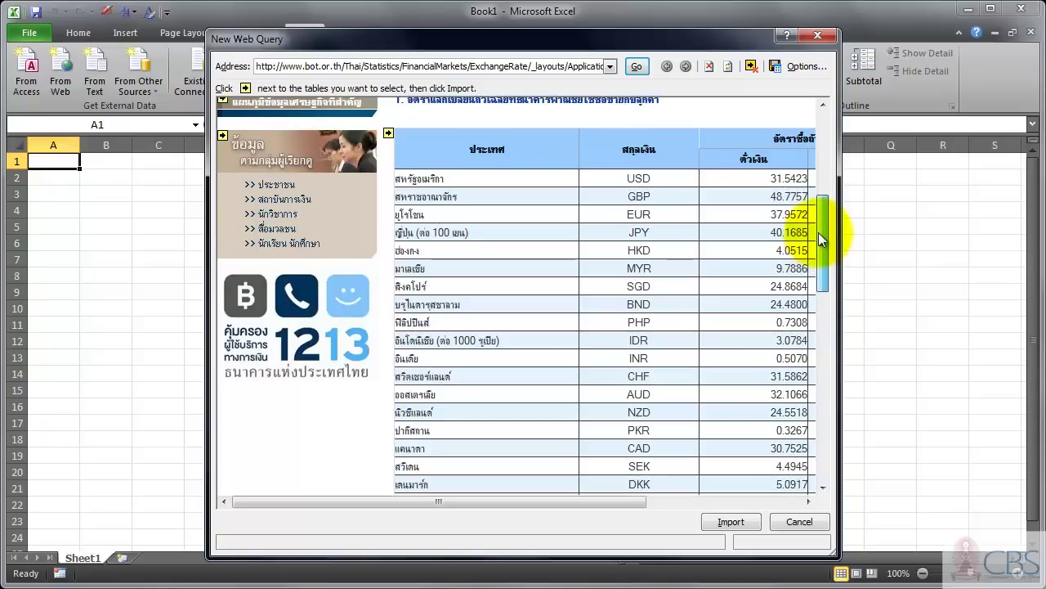
Select the exchange-rate table with its yellow arrow marker and import it
{"action": "left_click", "coordinate": [388, 135]}
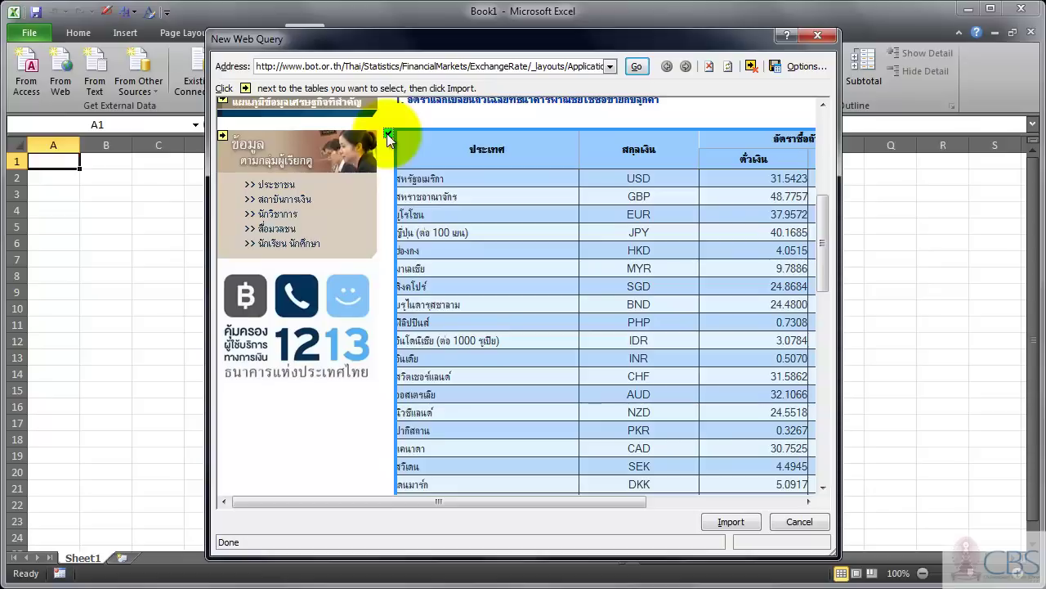
{"action": "left_click", "coordinate": [726, 520]}
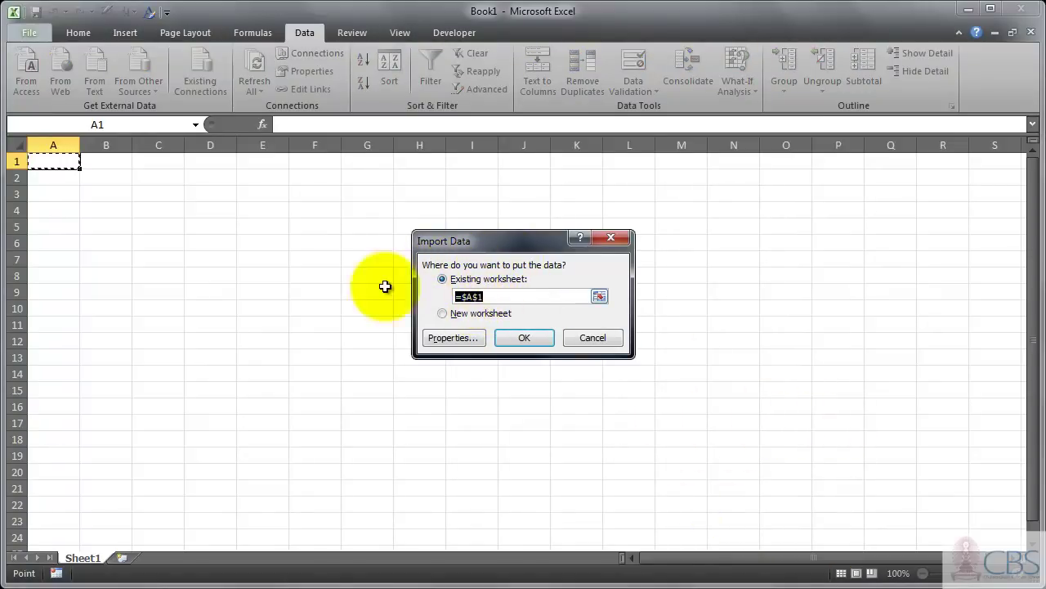
Place the imported exchange-rate table on the existing worksheet starting at cell C5
{"action": "left_click", "coordinate": [159, 227]}
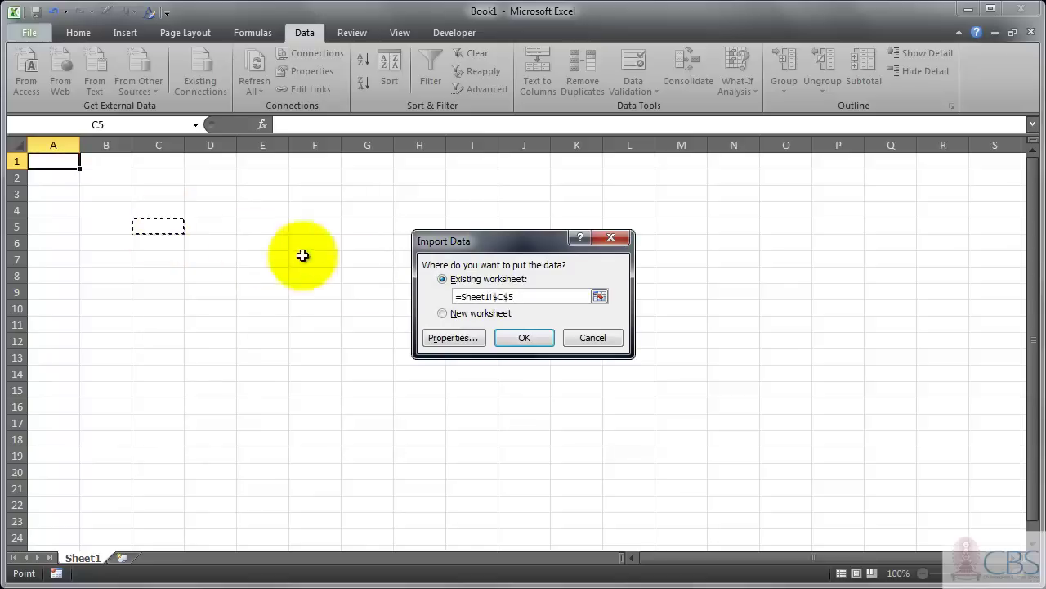
{"action": "left_click", "coordinate": [507, 336]}
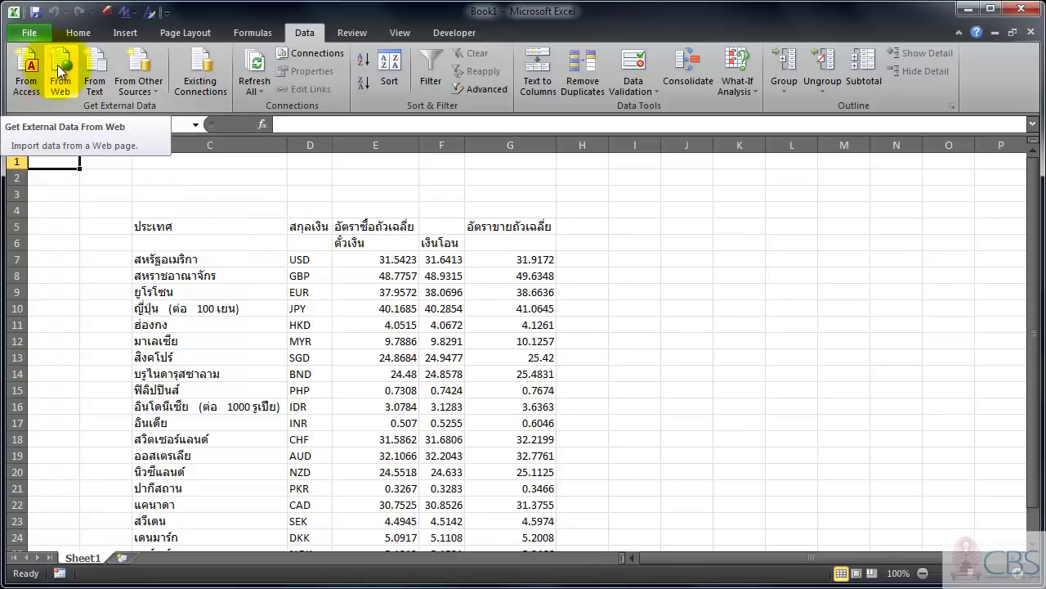
{"action": "left_click", "coordinate": [306, 259]}
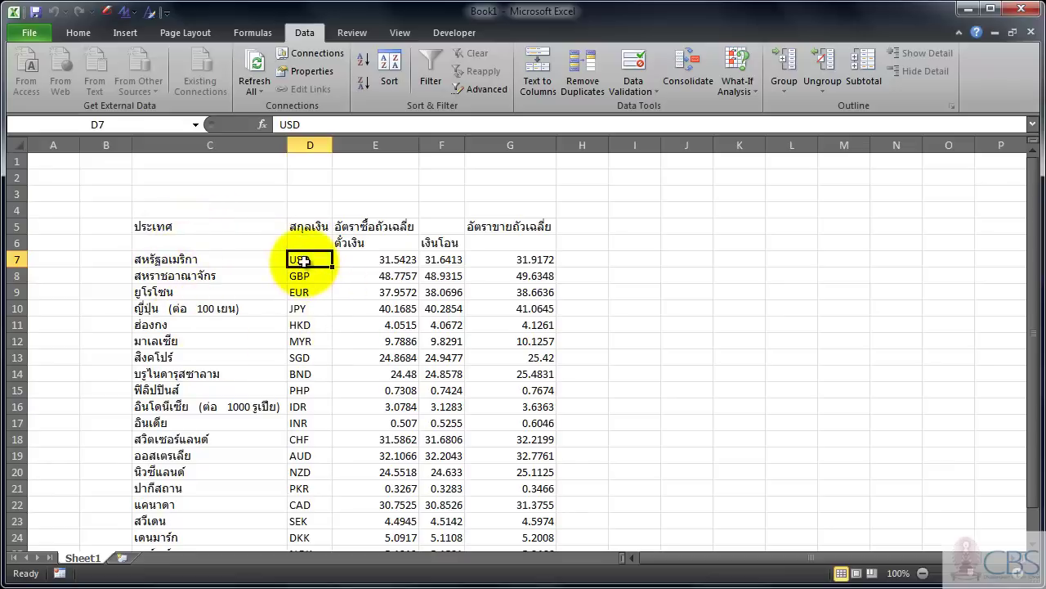
Refresh the imported exchange-rate range at C5 from the Bank of Thailand web page
{"action": "right_click", "coordinate": [303, 260]}
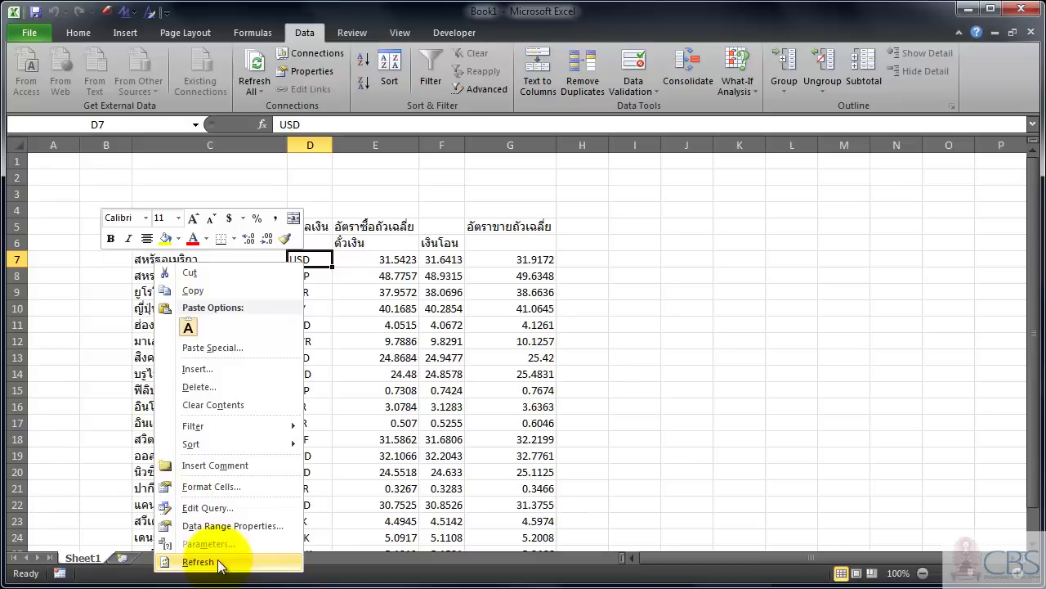
{"action": "left_click", "coordinate": [197, 561]}
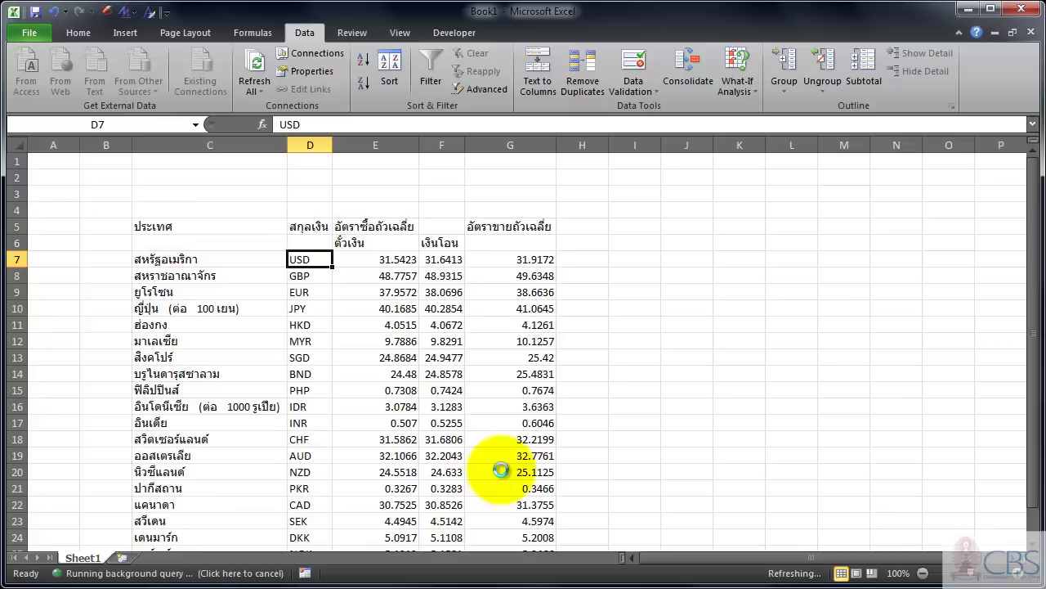